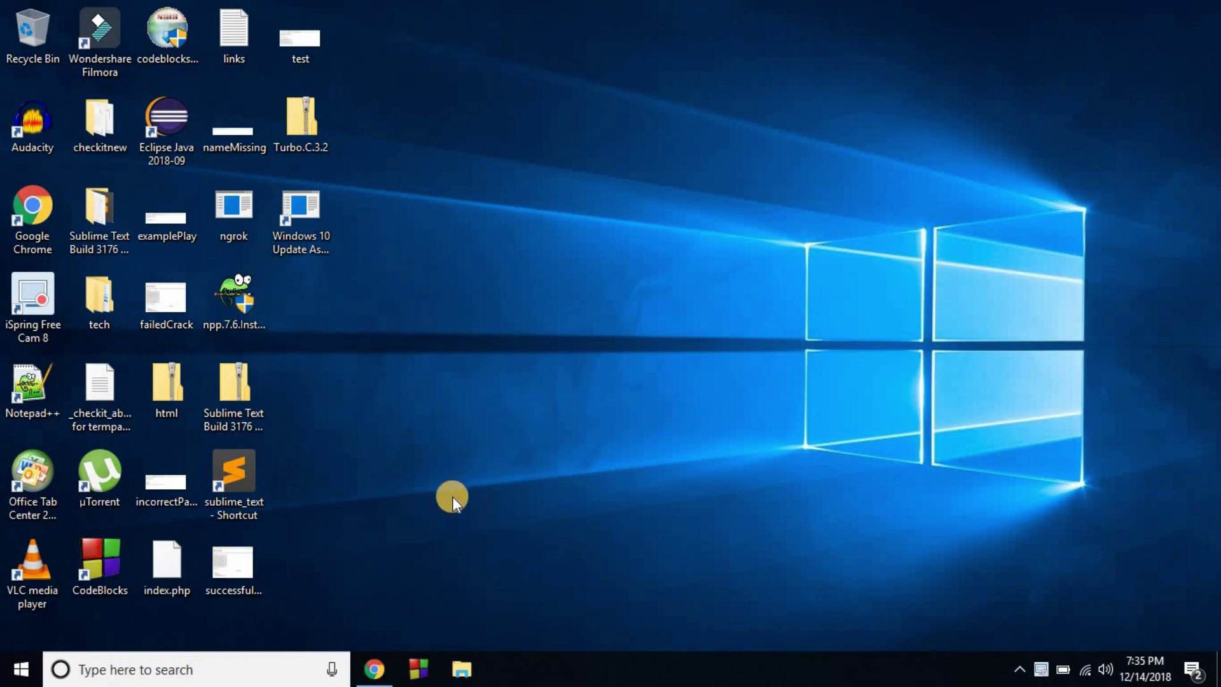
- Search Google in Chrome for 'microsoft office 2016 free download' and open the Softfamous result
{"action": "left_click", "coordinate": [374, 665]}
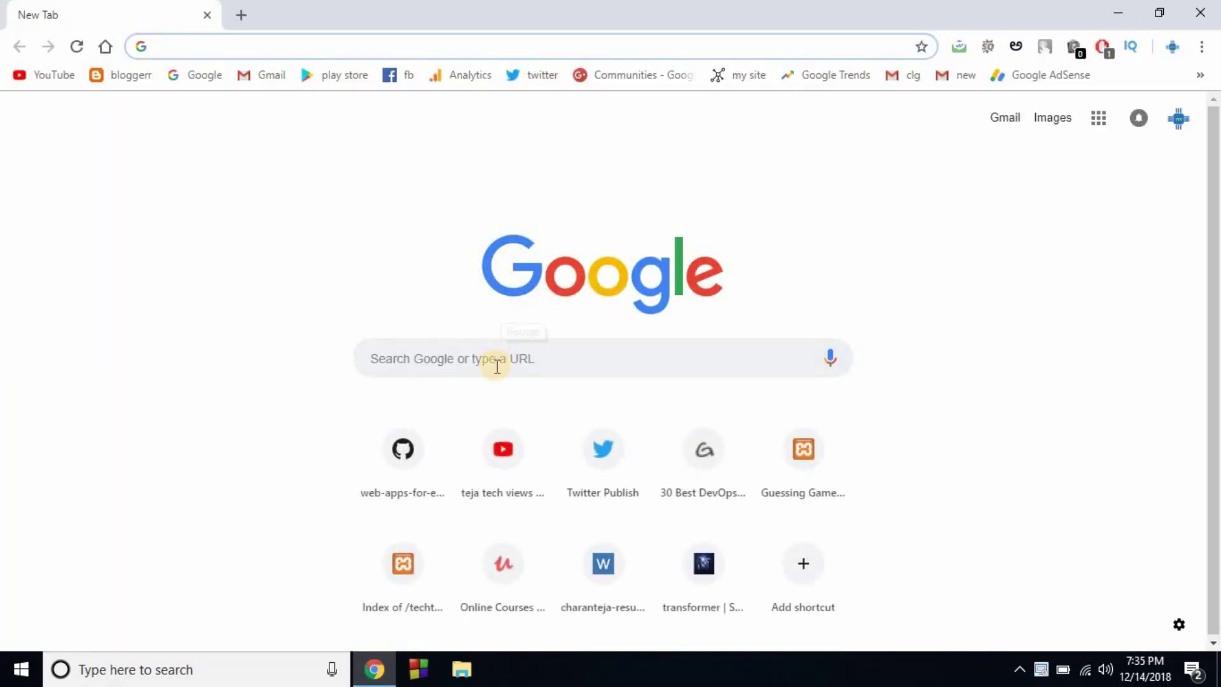
{"action": "left_click", "coordinate": [497, 366]}
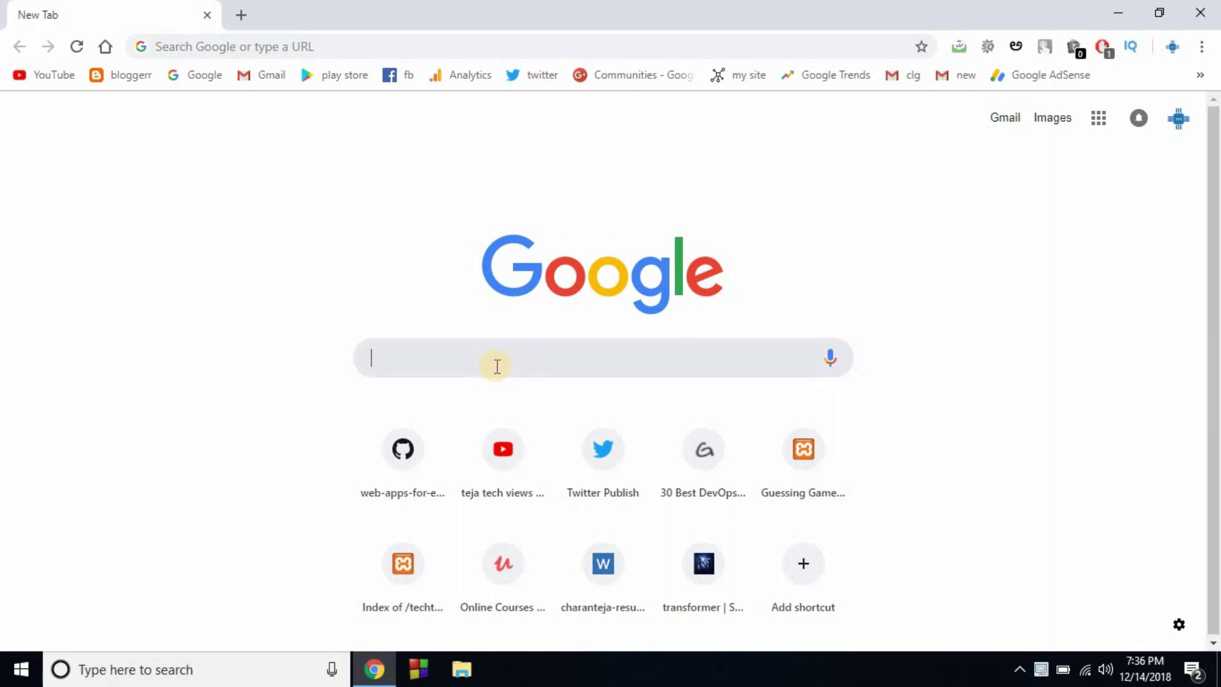
{"action": "type", "text": "micr"}
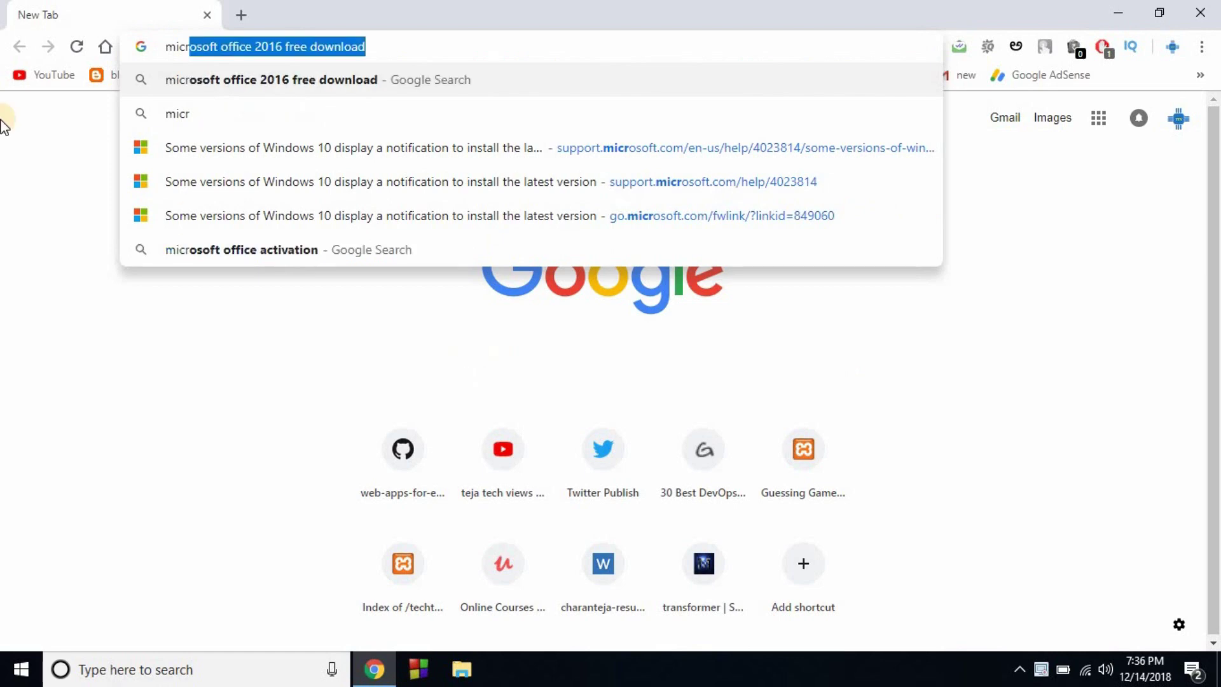
{"action": "left_click", "coordinate": [411, 48]}
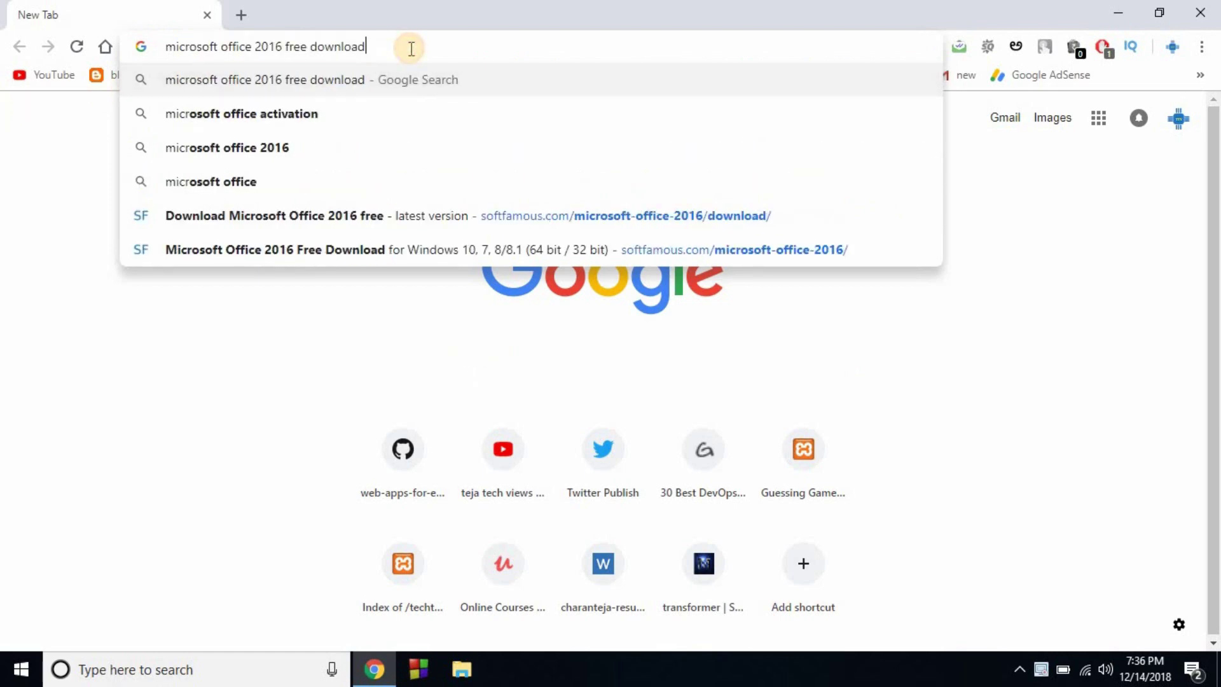
{"action": "key", "text": "Return"}
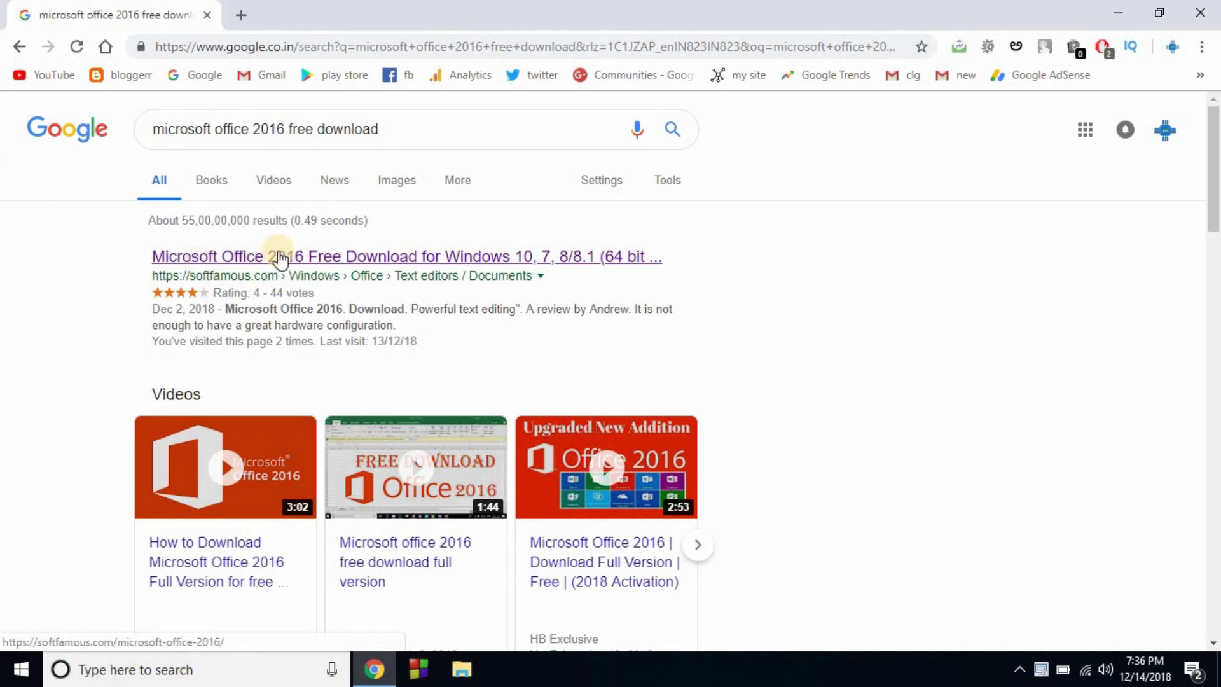
{"action": "left_click", "coordinate": [227, 264]}
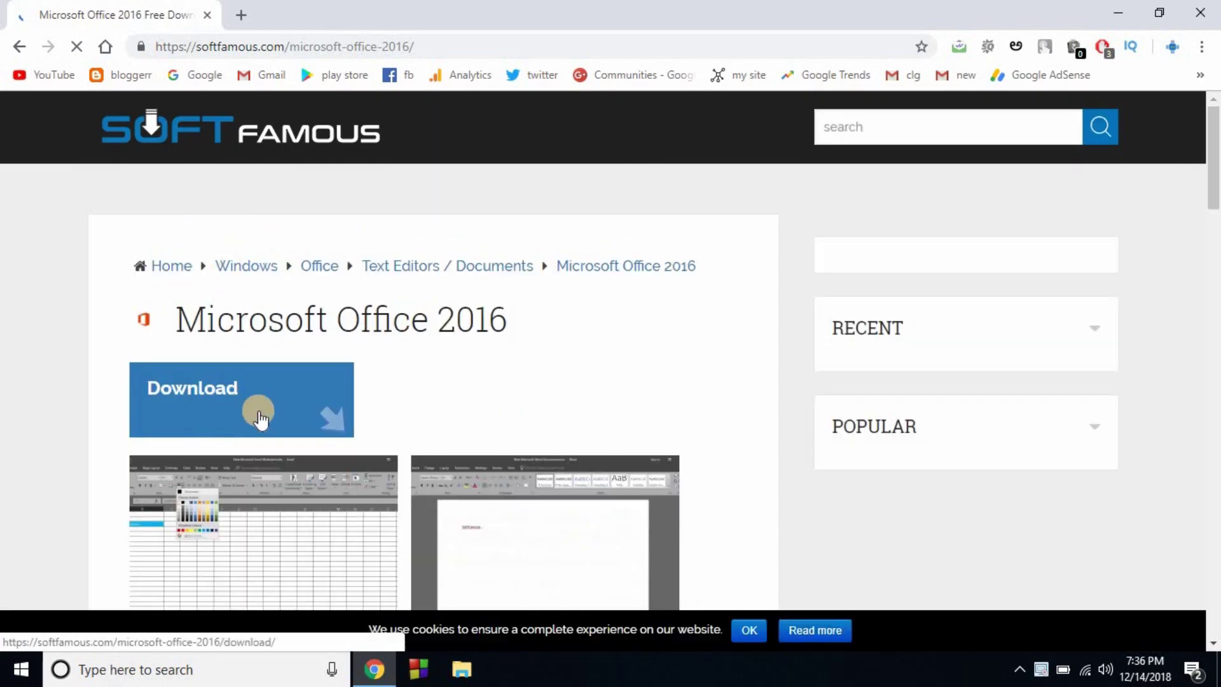
- Go to Softfamous's Office 2016 download page and scroll to the mirror list
{"action": "left_click", "coordinate": [260, 416]}
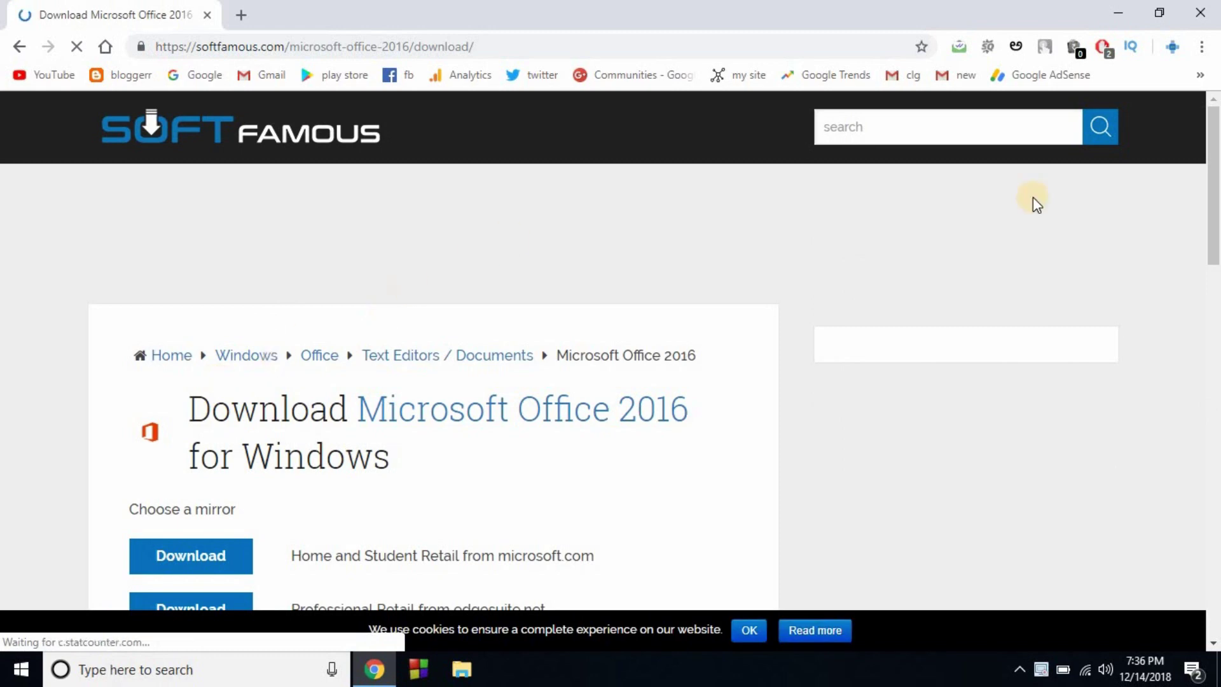
{"action": "left_click_drag", "start_coordinate": [1214, 224], "coordinate": [1214, 308]}
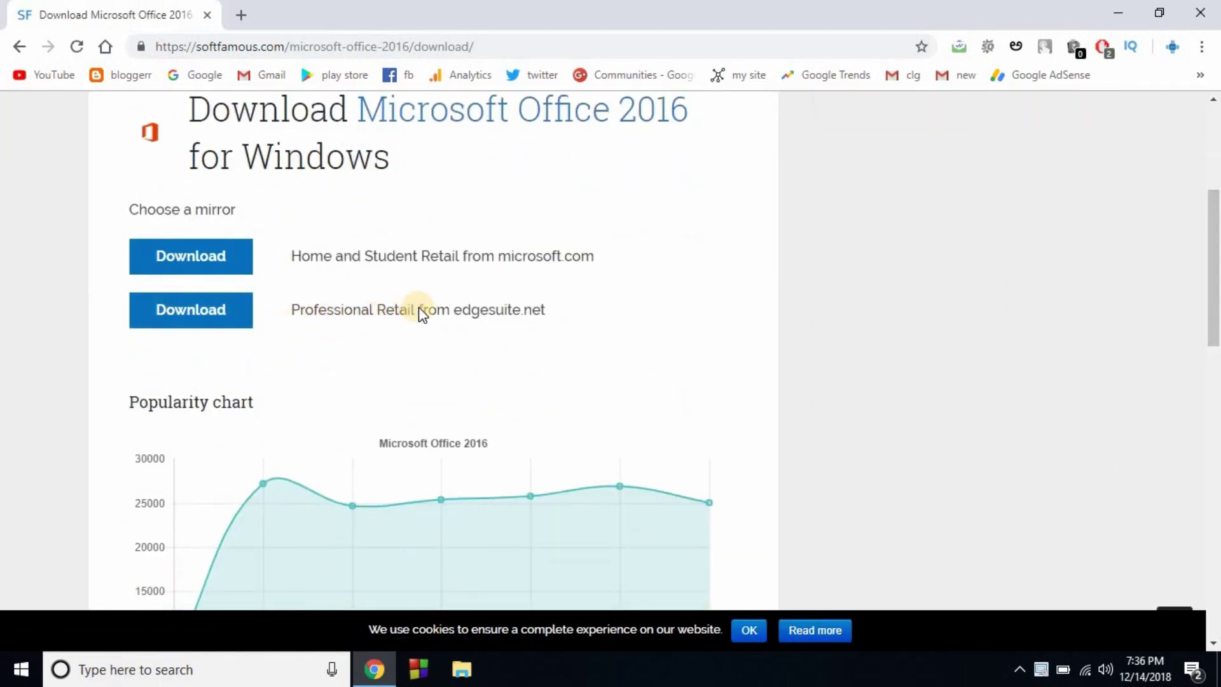
- Save the Professional Retail disc image to New Volume (D:), then close Chrome
{"action": "left_click", "coordinate": [189, 316]}
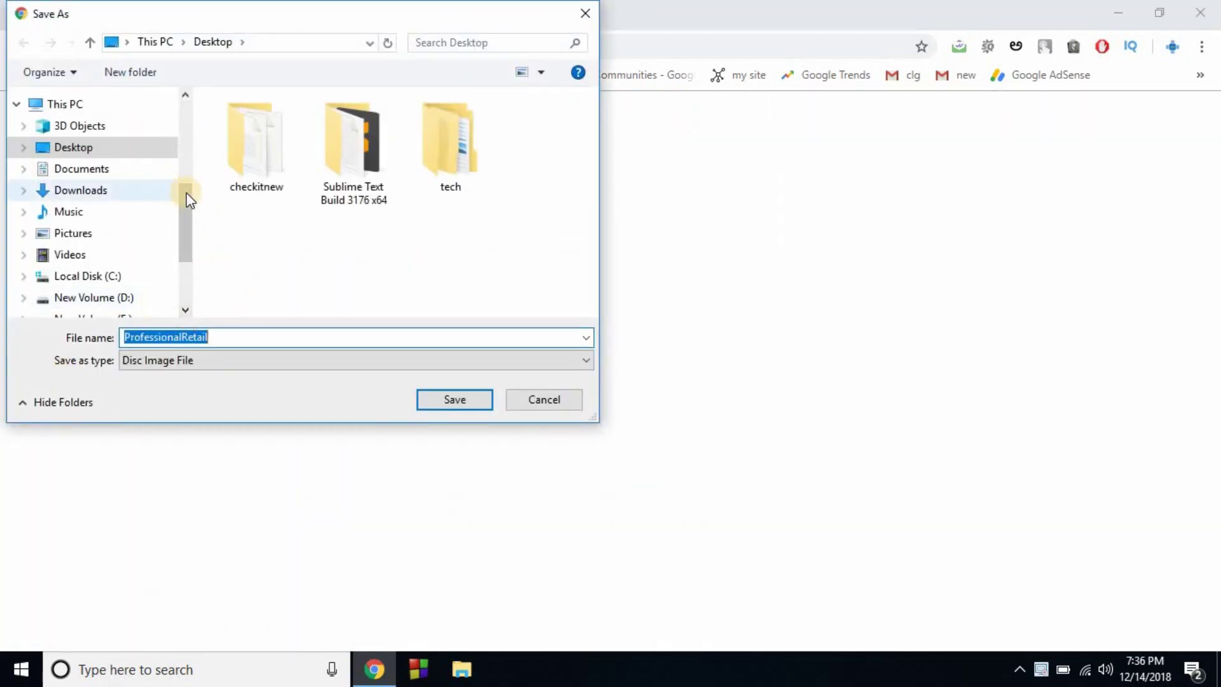
{"action": "left_click", "coordinate": [87, 300]}
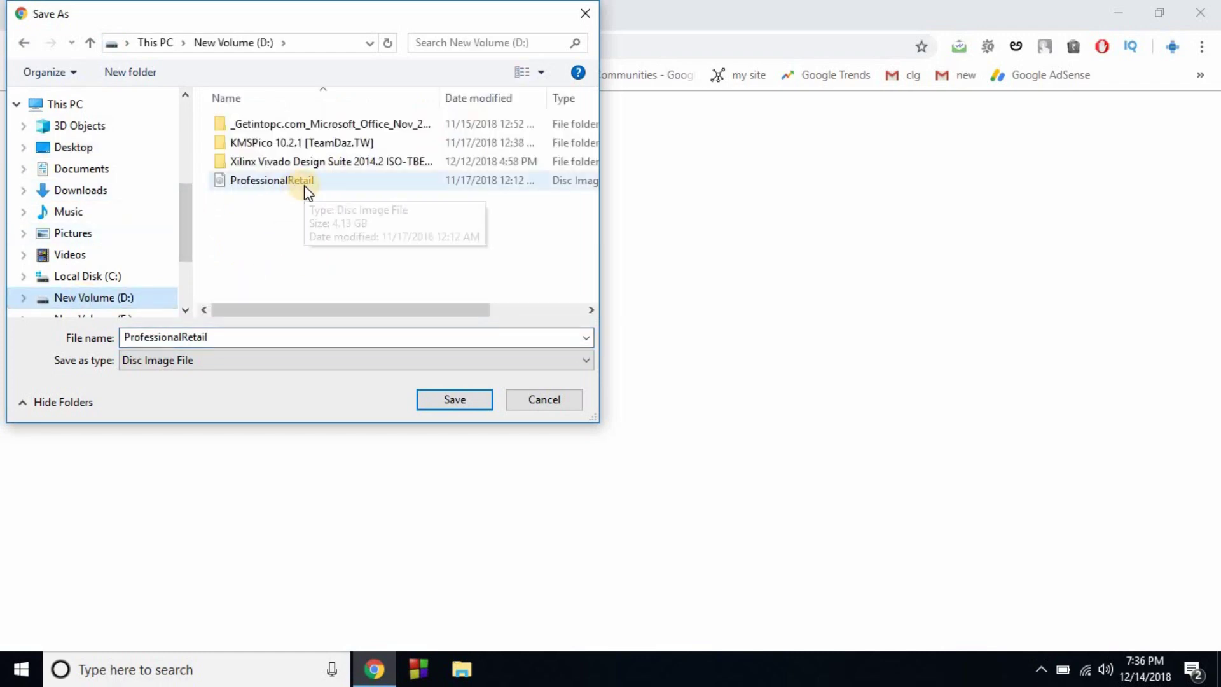
{"action": "left_click", "coordinate": [455, 399]}
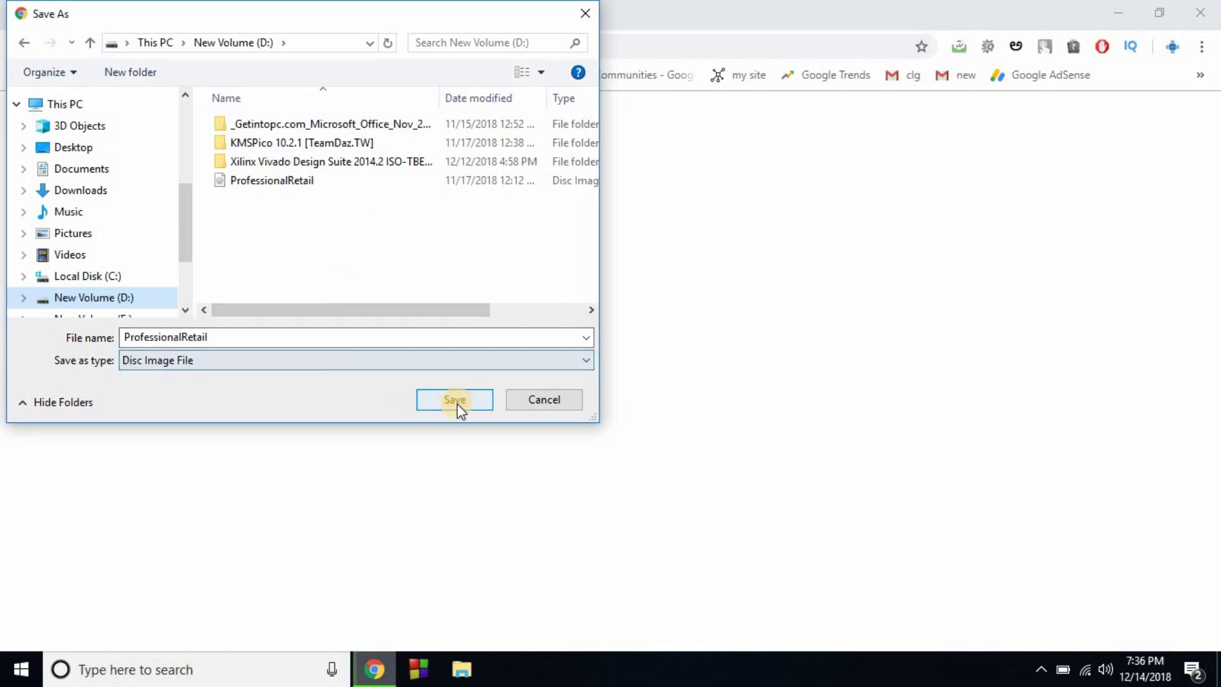
{"action": "left_click", "coordinate": [582, 12]}
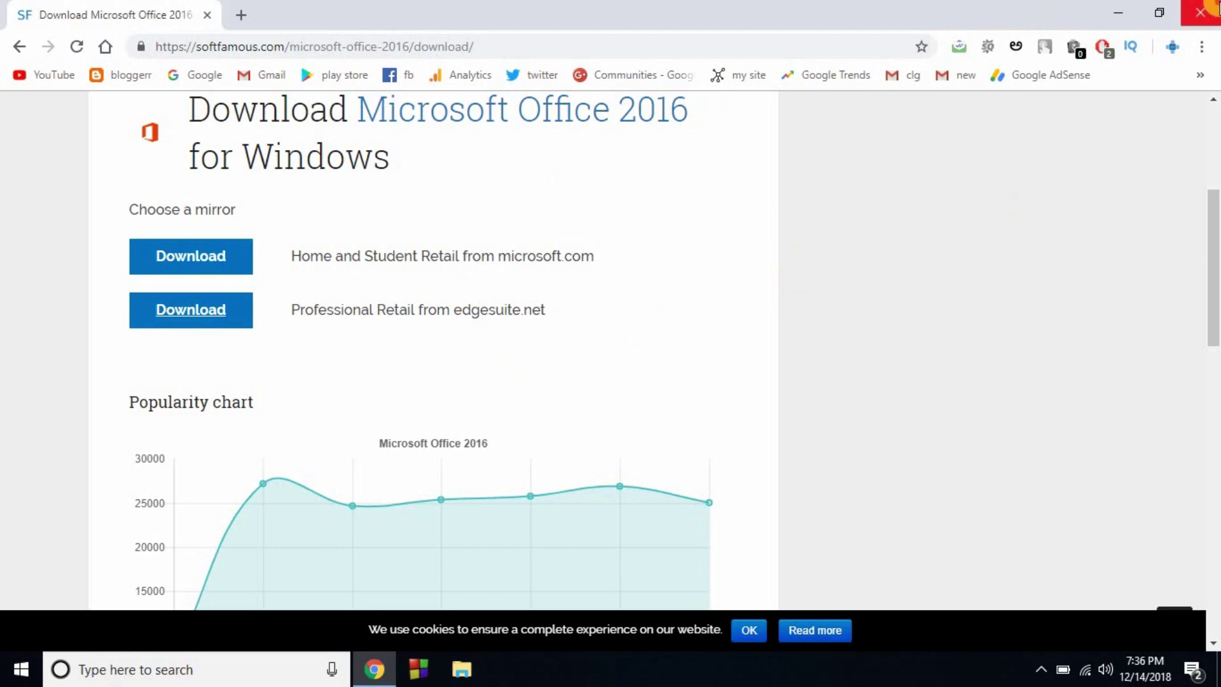
{"action": "left_click", "coordinate": [1118, 13]}
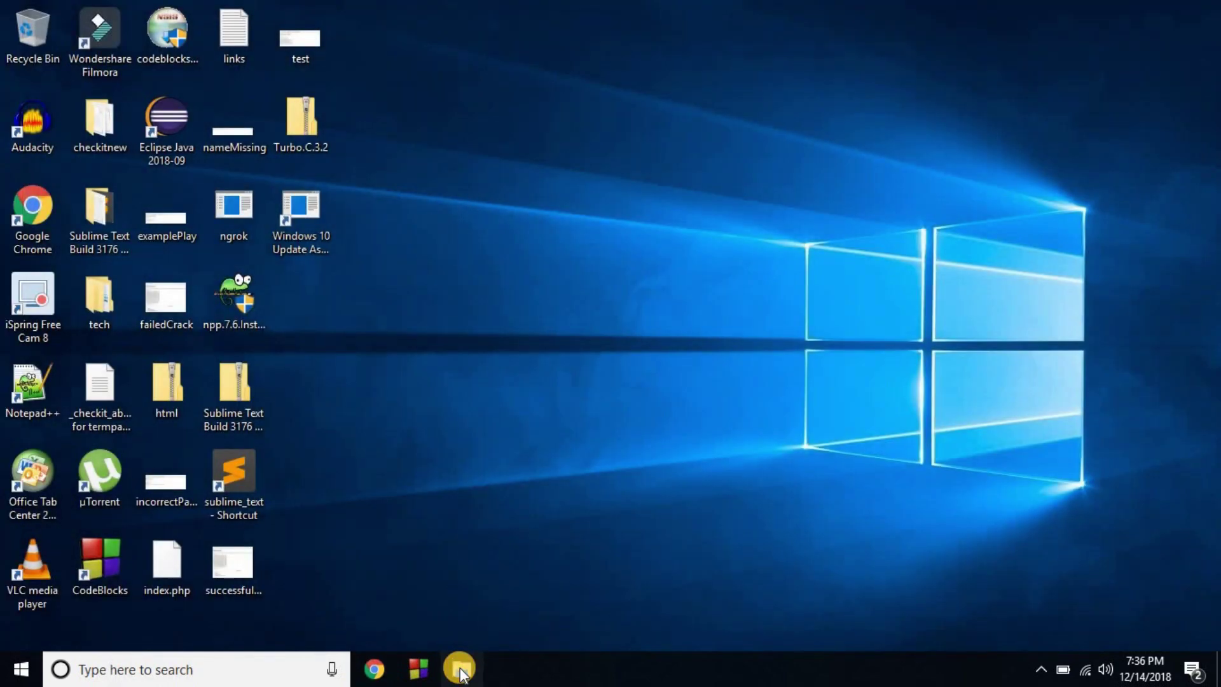
- Show the New Volume (D:) drive contents in a maximized File Explorer window
{"action": "left_click", "coordinate": [461, 669]}
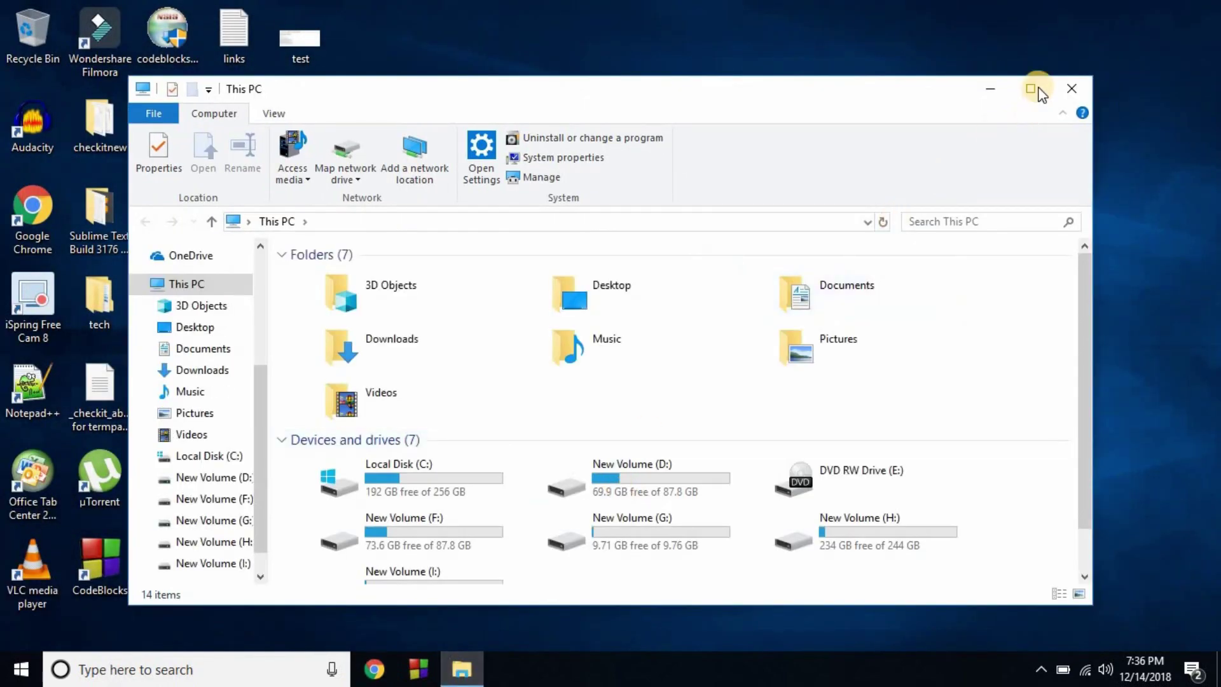
{"action": "left_click", "coordinate": [1031, 88]}
{"action": "left_click", "coordinate": [5, 682]}
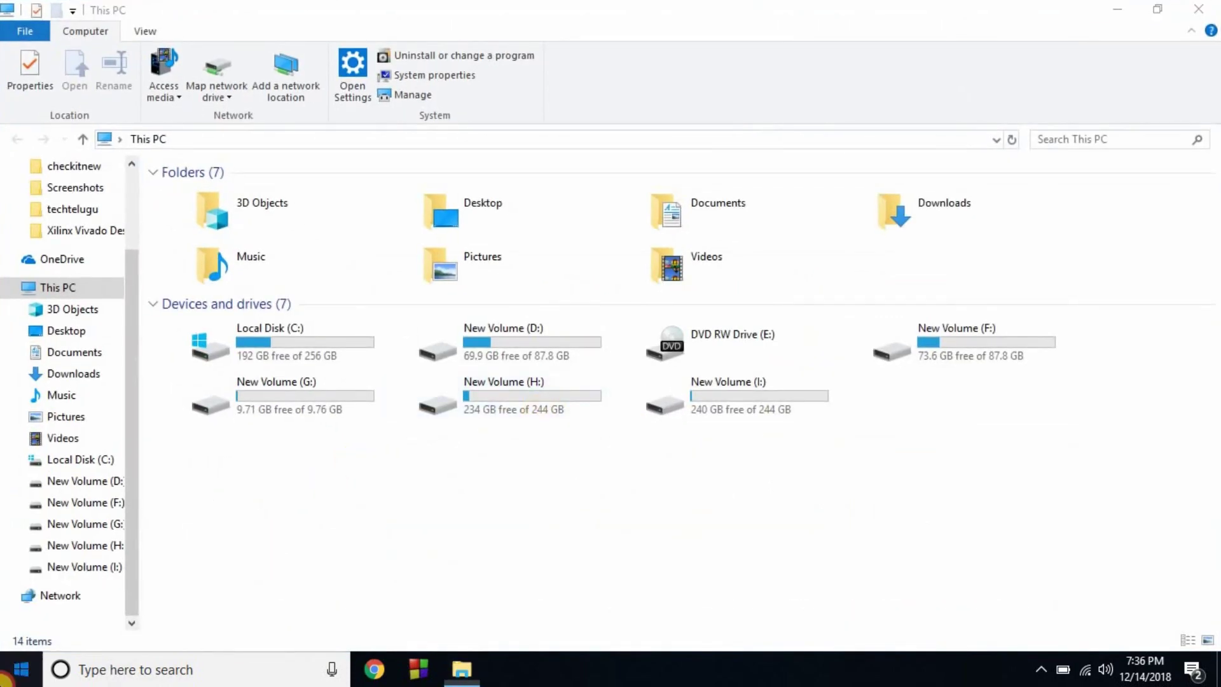
{"action": "left_click", "coordinate": [756, 7]}
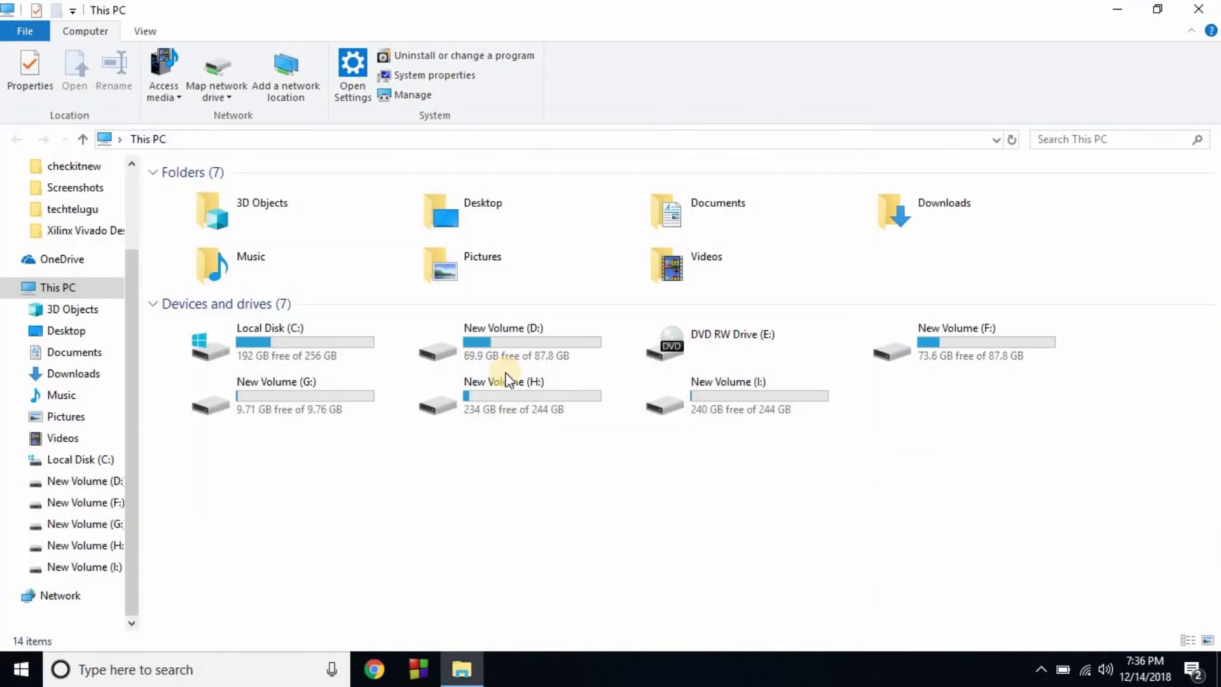
{"action": "double_click", "coordinate": [526, 338]}
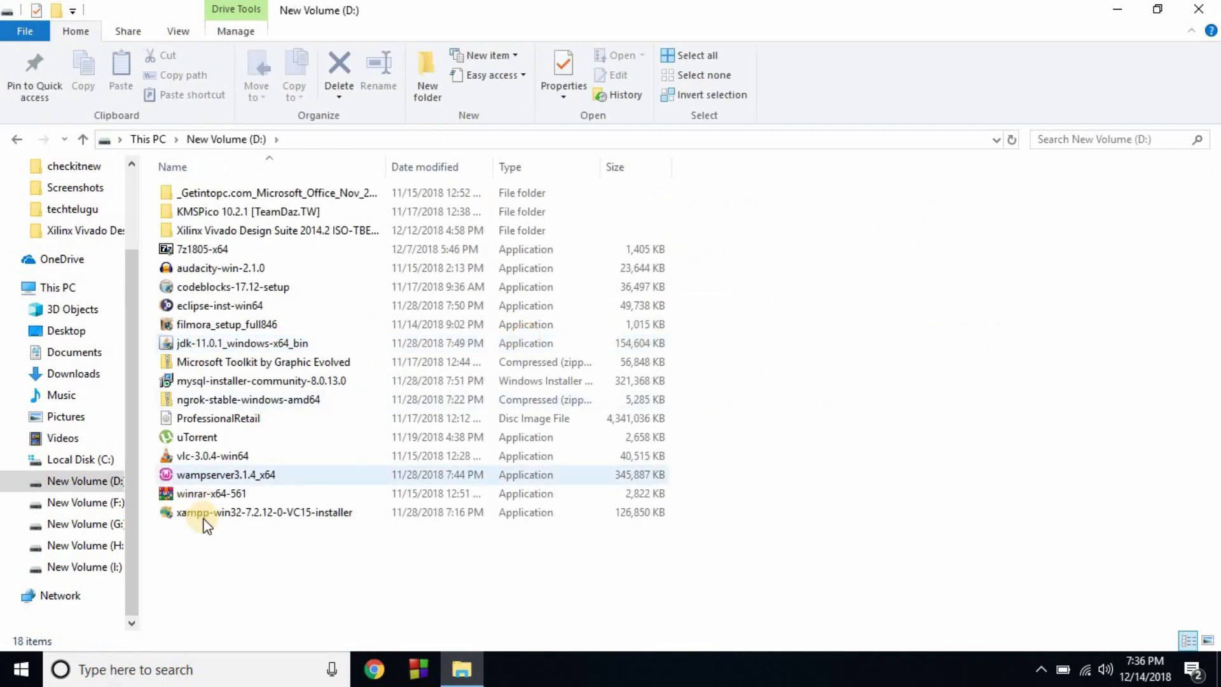
- Mount ProfessionalRetail with Windows Explorer as the default app and run its Setup
{"action": "right_click", "coordinate": [235, 421]}
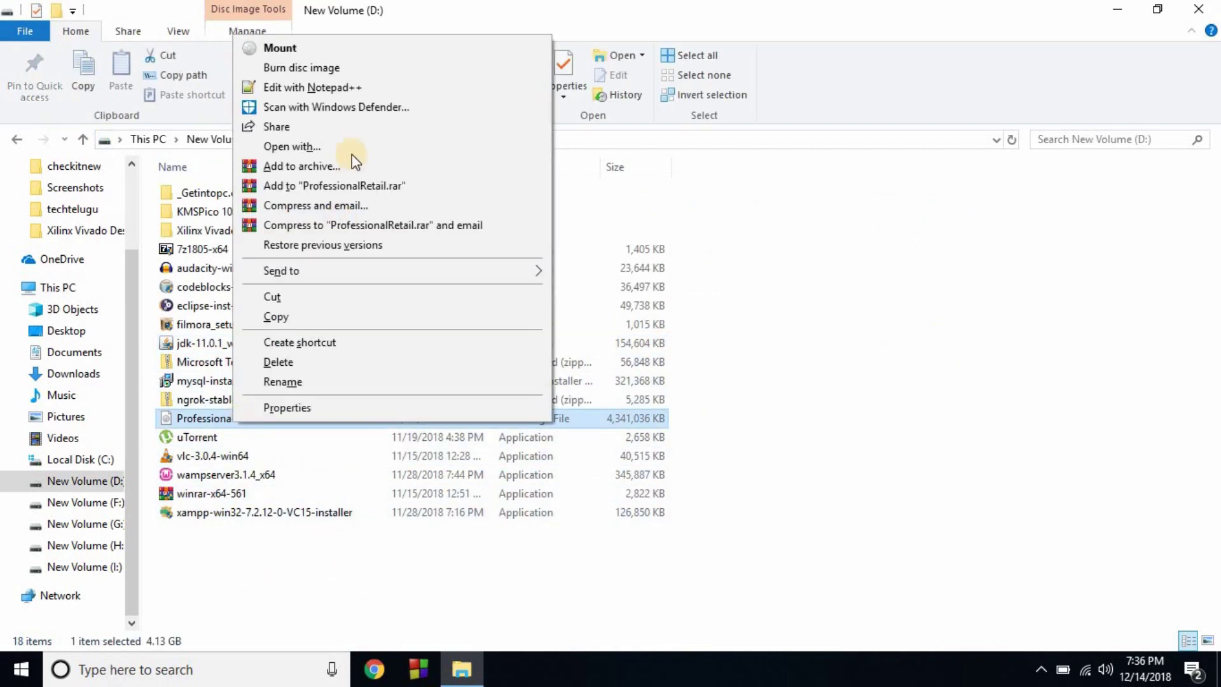
{"action": "left_click", "coordinate": [346, 146]}
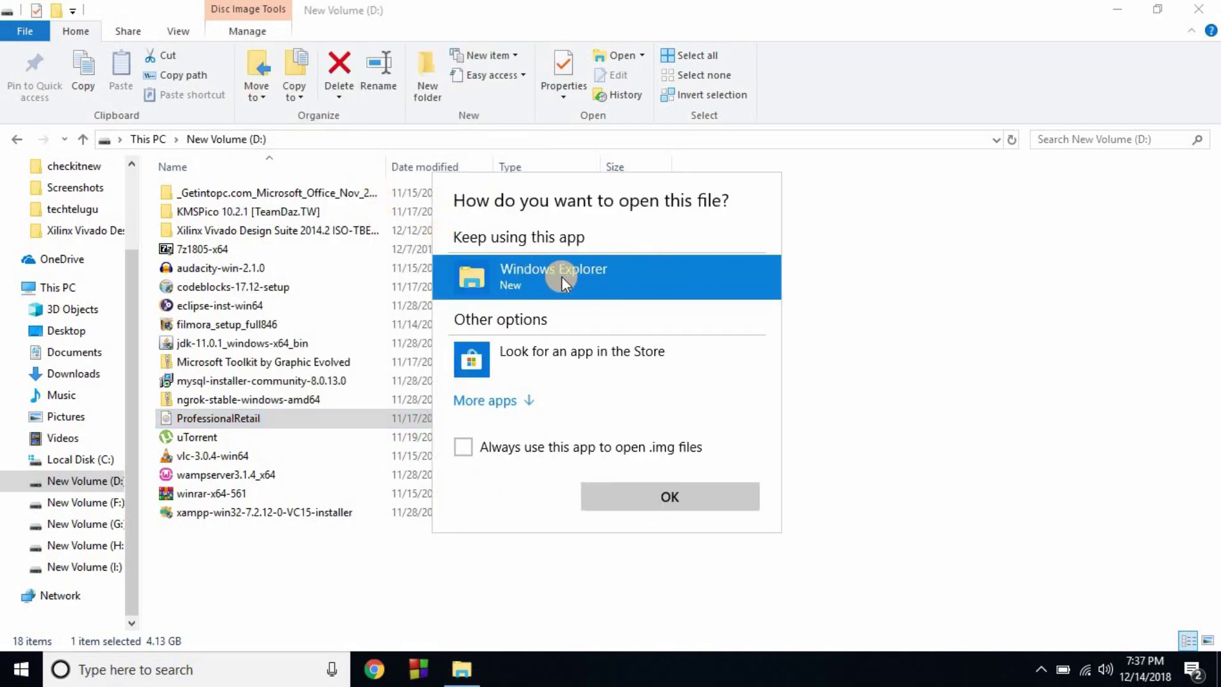
{"action": "left_click", "coordinate": [558, 449]}
{"action": "left_click", "coordinate": [637, 495]}
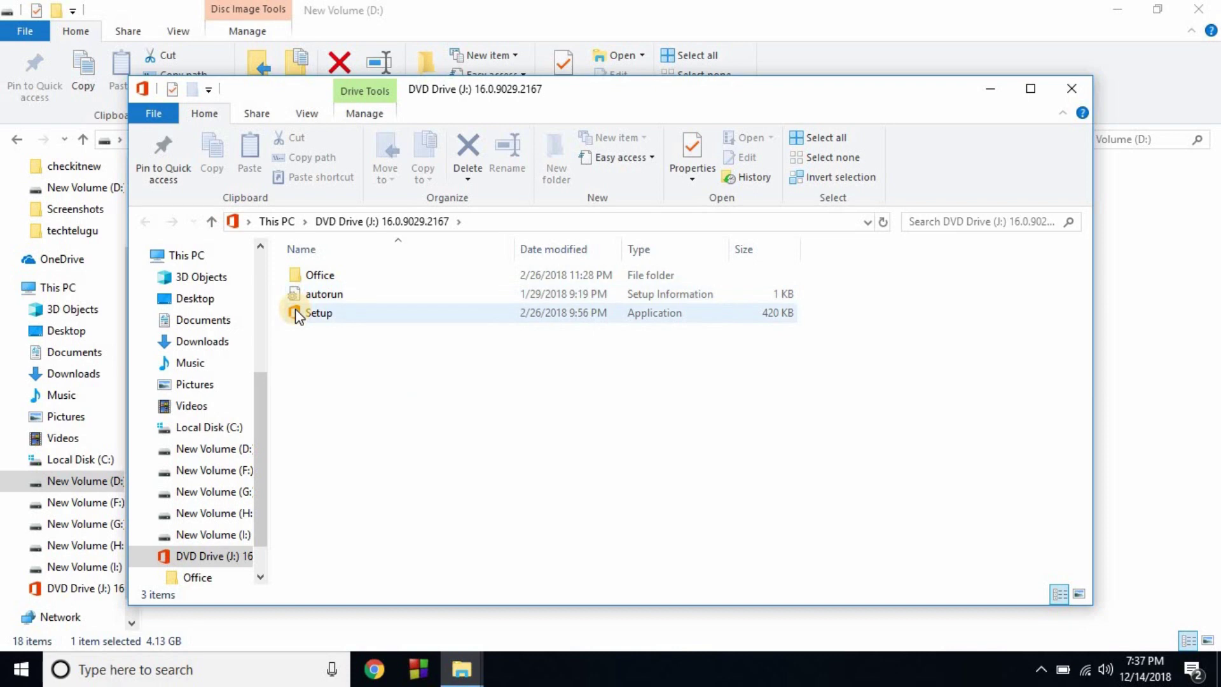
{"action": "double_click", "coordinate": [316, 307]}
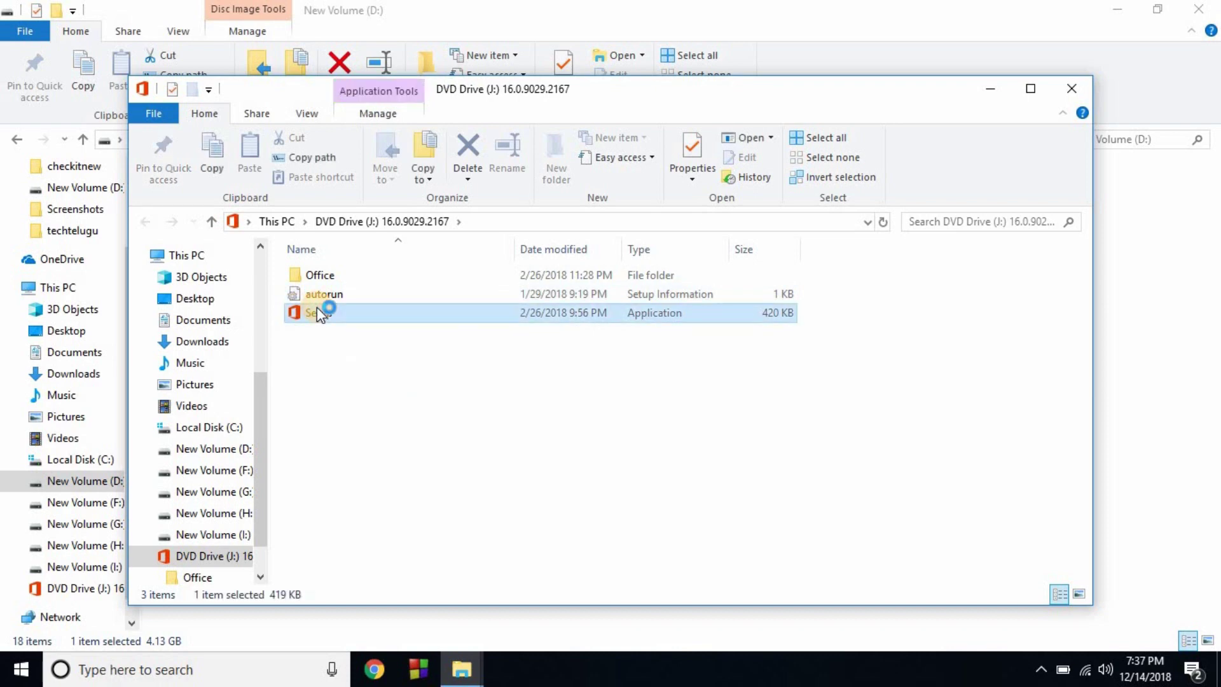
- Close the mounted DVD drive window while the Office installer runs to completion
{"action": "left_click", "coordinate": [1081, 94]}
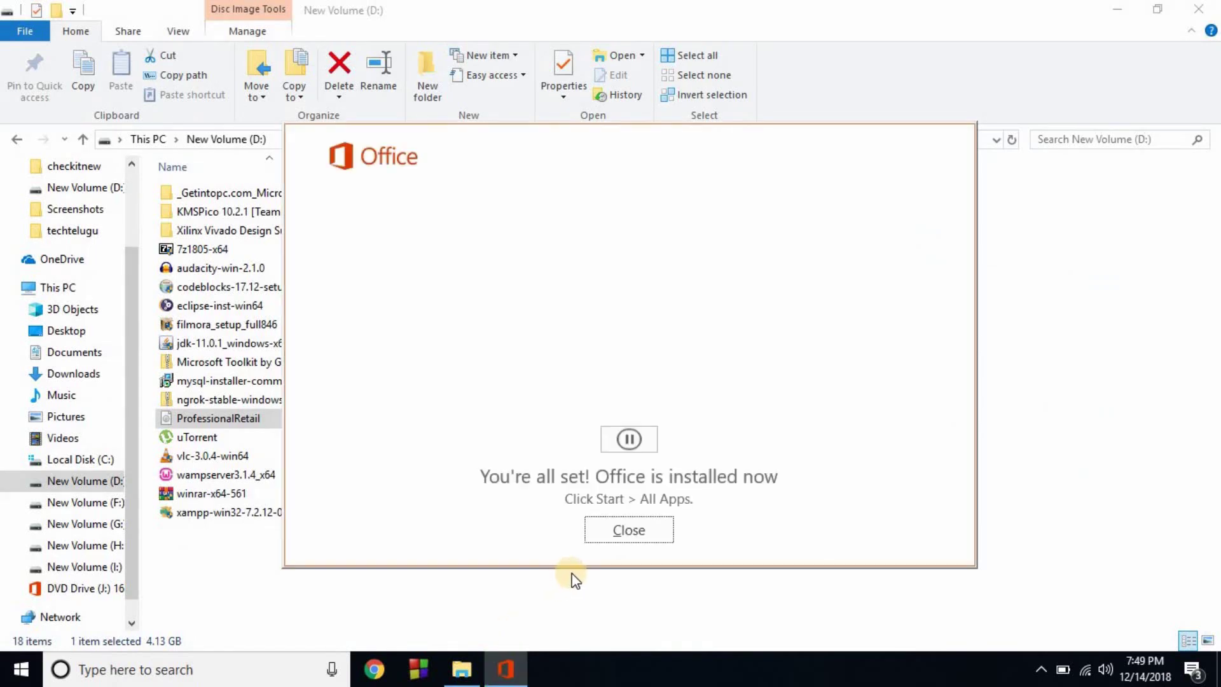
- Close the installer and Explorer, then search Start for 'word' and 'power' to find PowerPoint 2016
{"action": "left_click", "coordinate": [621, 529]}
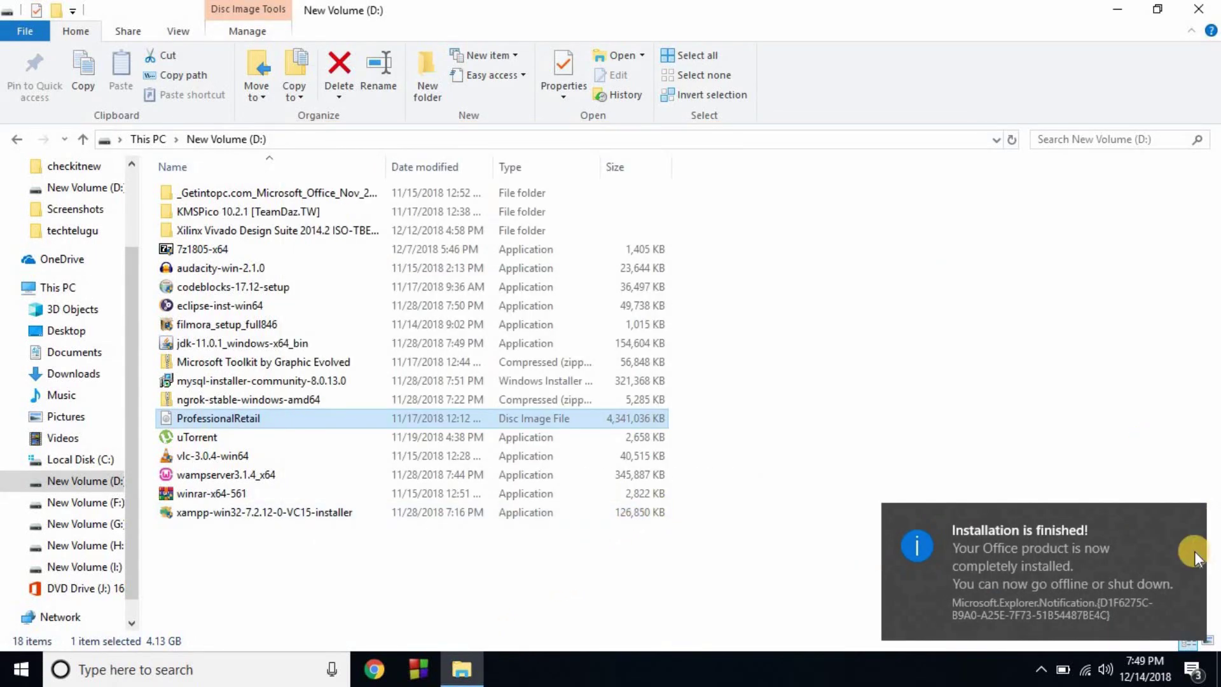
{"action": "left_click", "coordinate": [1211, 6]}
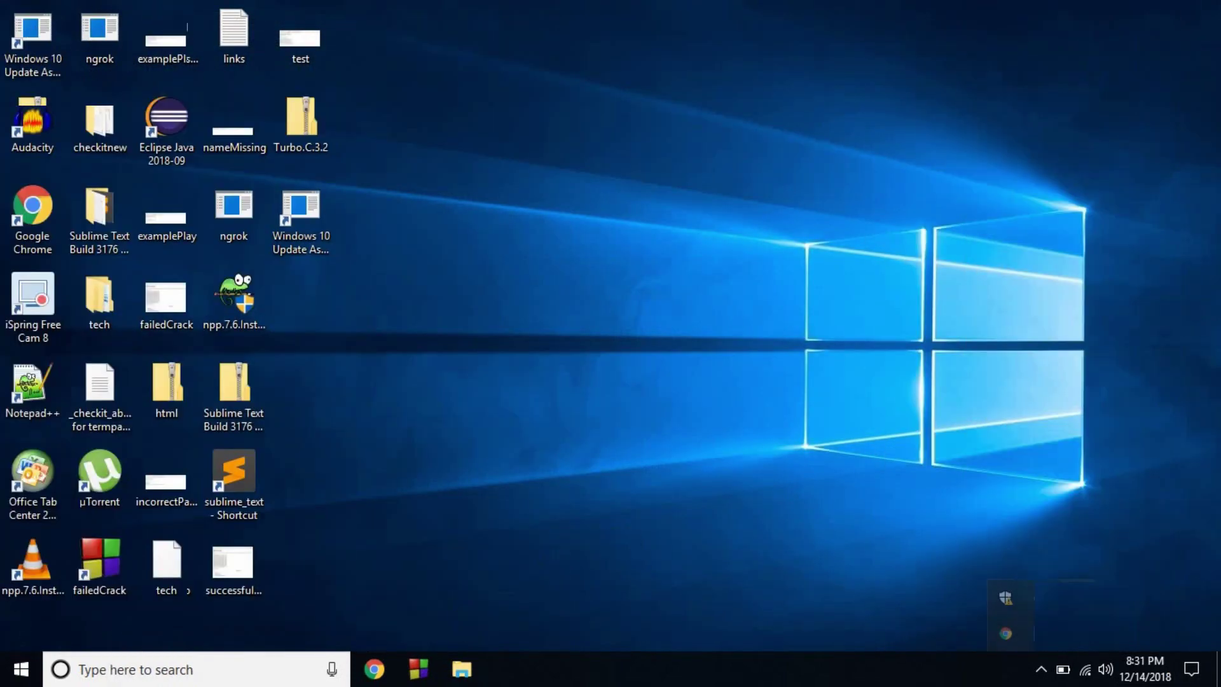
{"action": "left_click", "coordinate": [6, 678]}
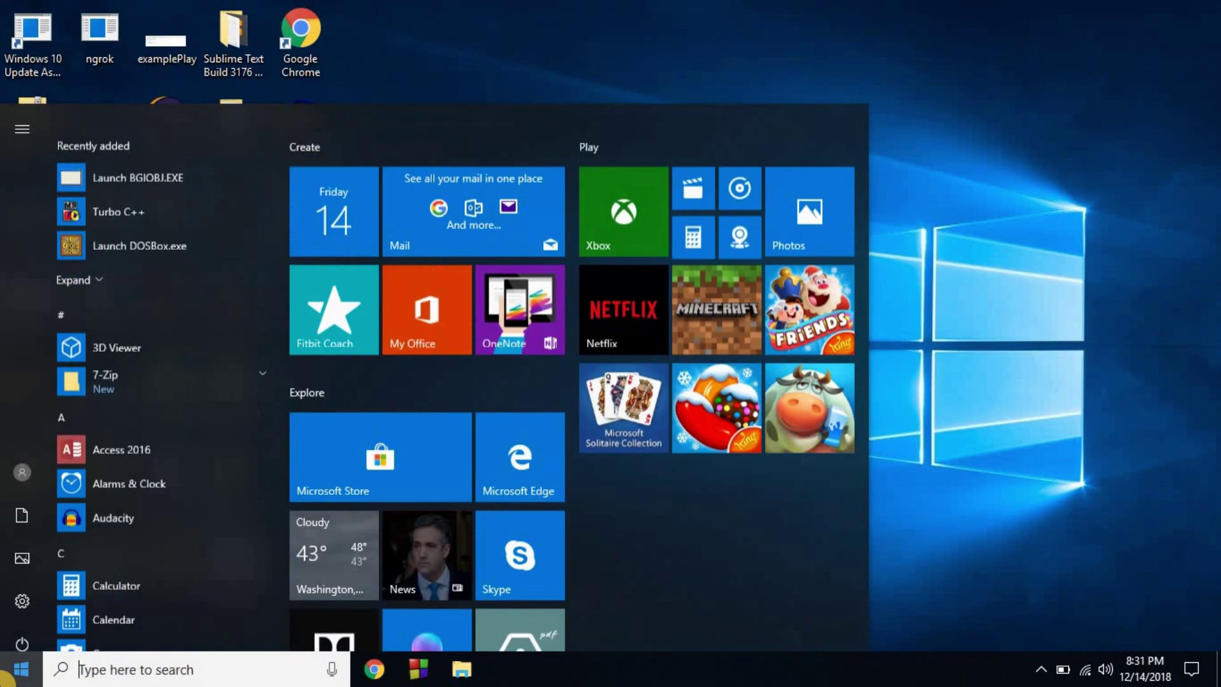
{"action": "type", "text": "wo"}
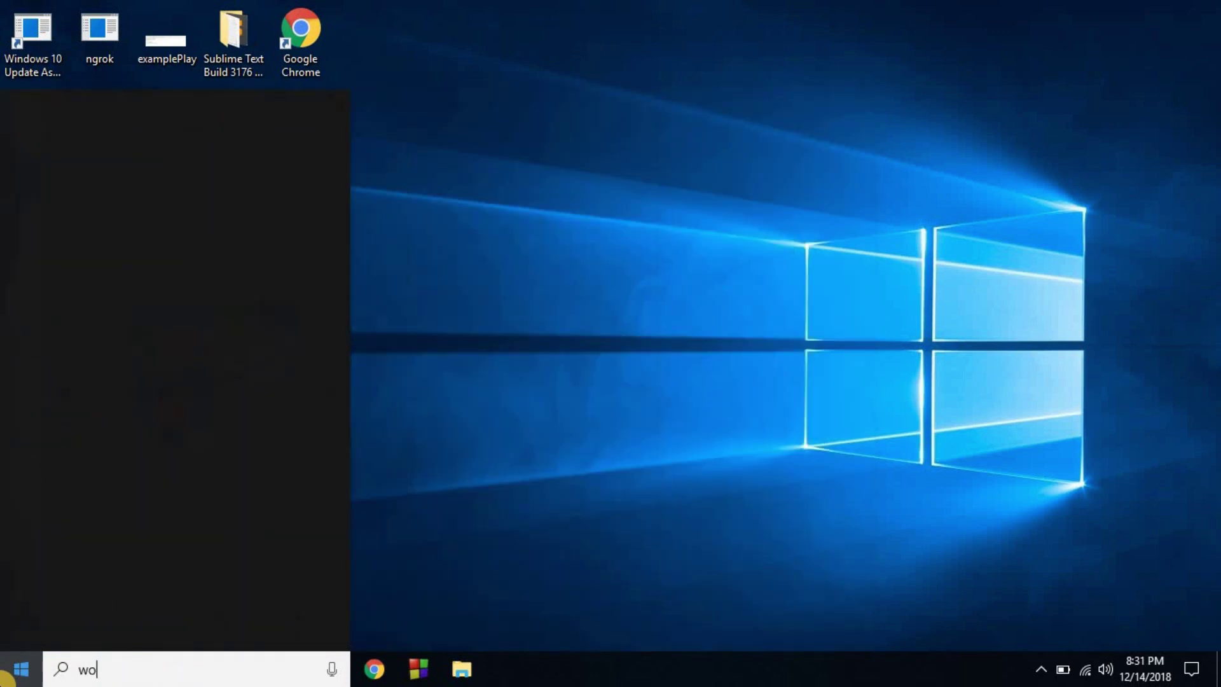
{"action": "type", "text": "rd"}
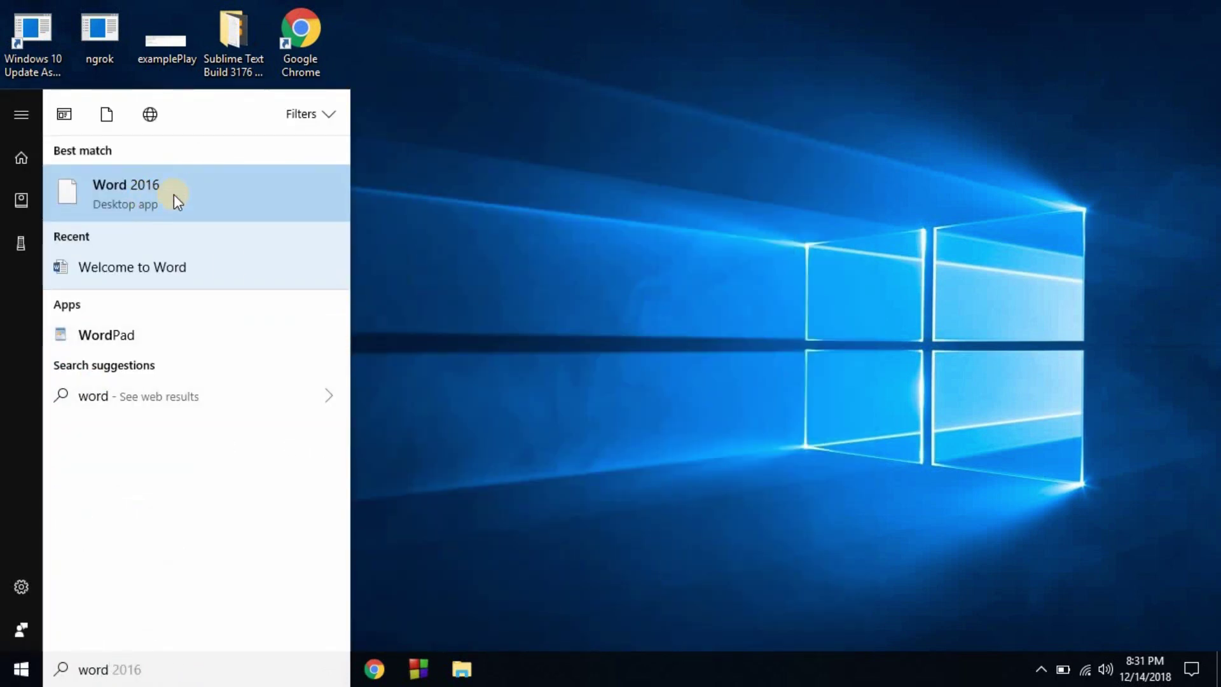
{"action": "key", "text": "BackSpace"}
{"action": "key", "text": "BackSpace"}
{"action": "key", "text": "BackSpace"}
{"action": "key", "text": "BackSpace"}
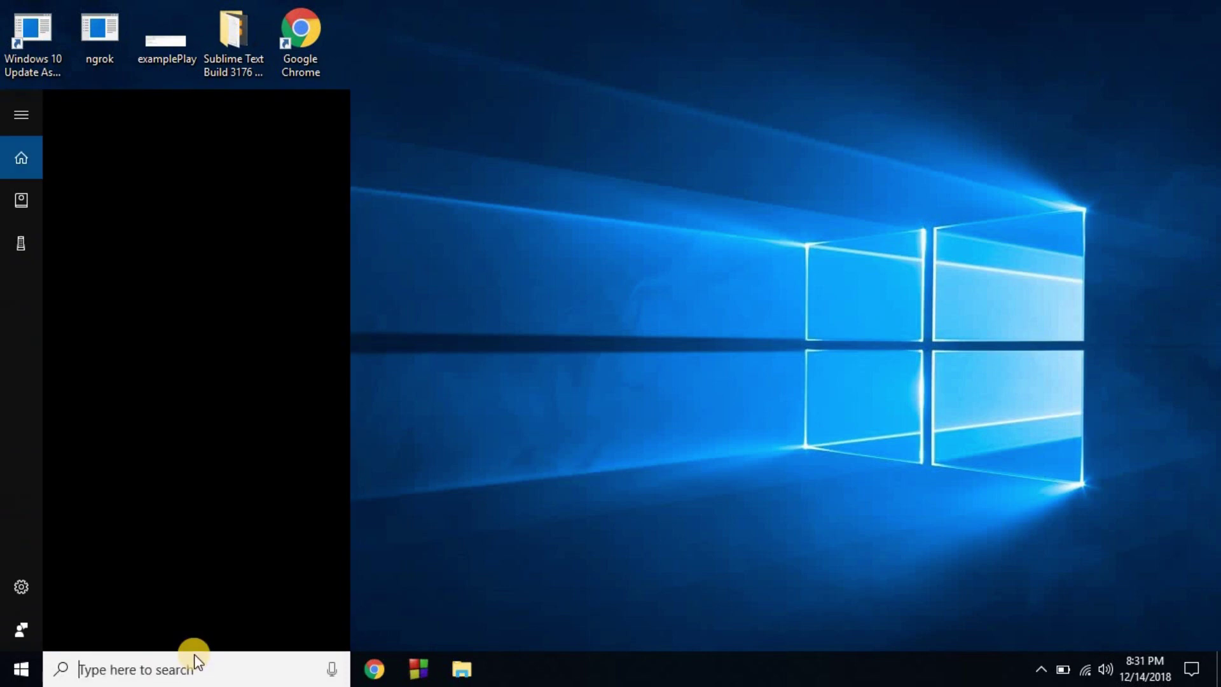
{"action": "type", "text": "power"}
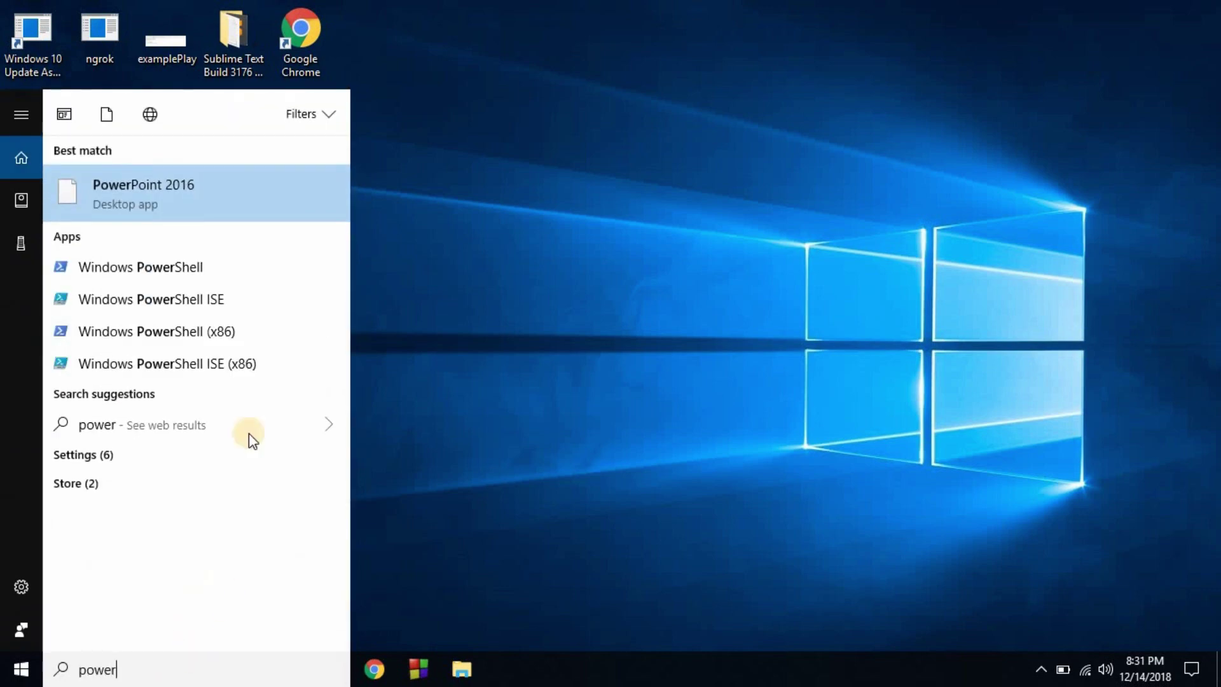
- Launch PowerPoint 2016 and create a new presentation from the Gallery design
{"action": "left_click", "coordinate": [224, 196]}
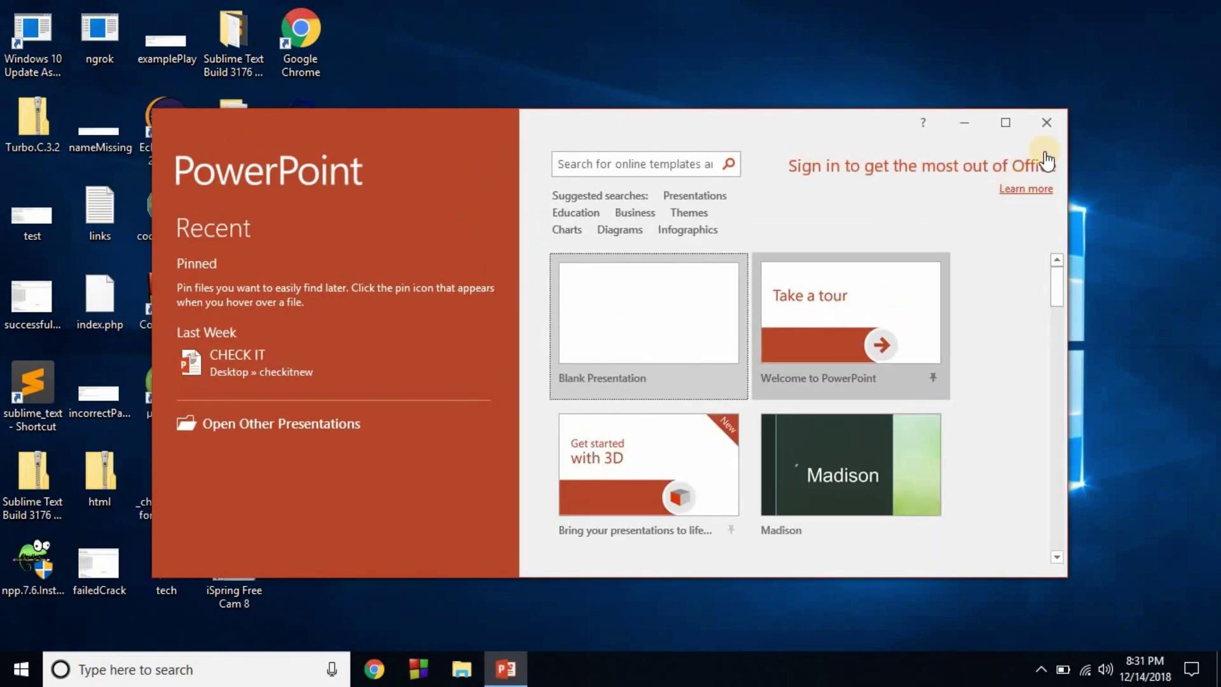
{"action": "left_click", "coordinate": [1003, 127]}
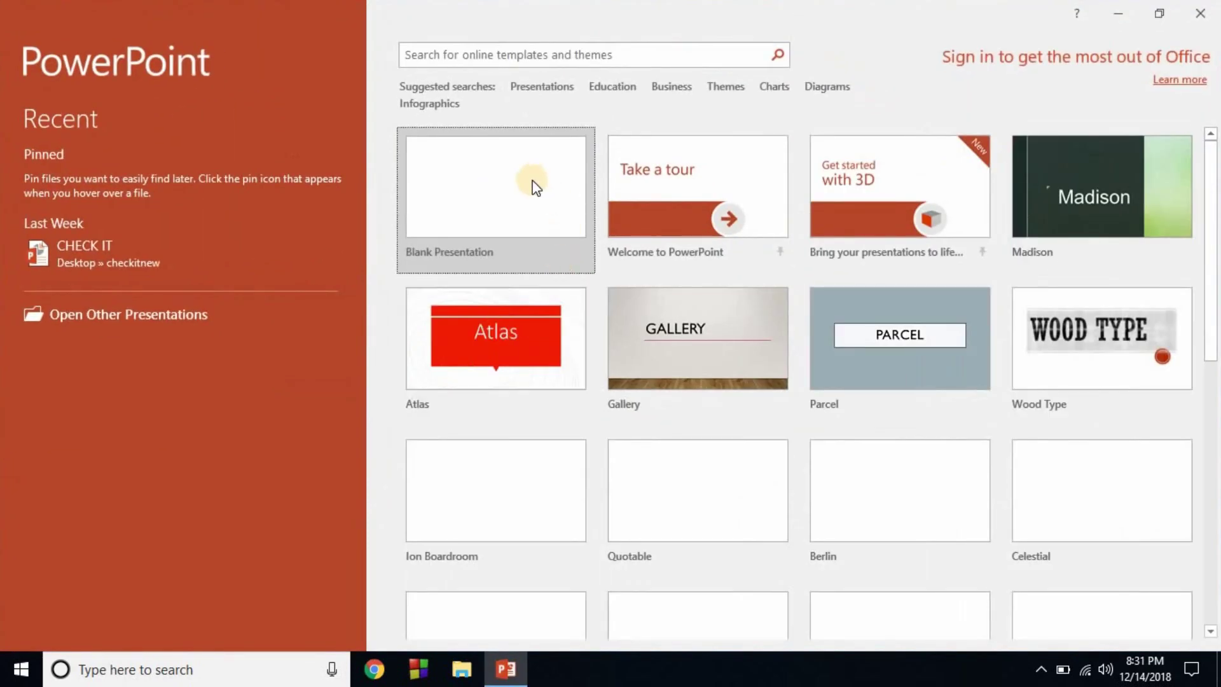
{"action": "left_click", "coordinate": [711, 332]}
{"action": "left_click", "coordinate": [799, 484]}
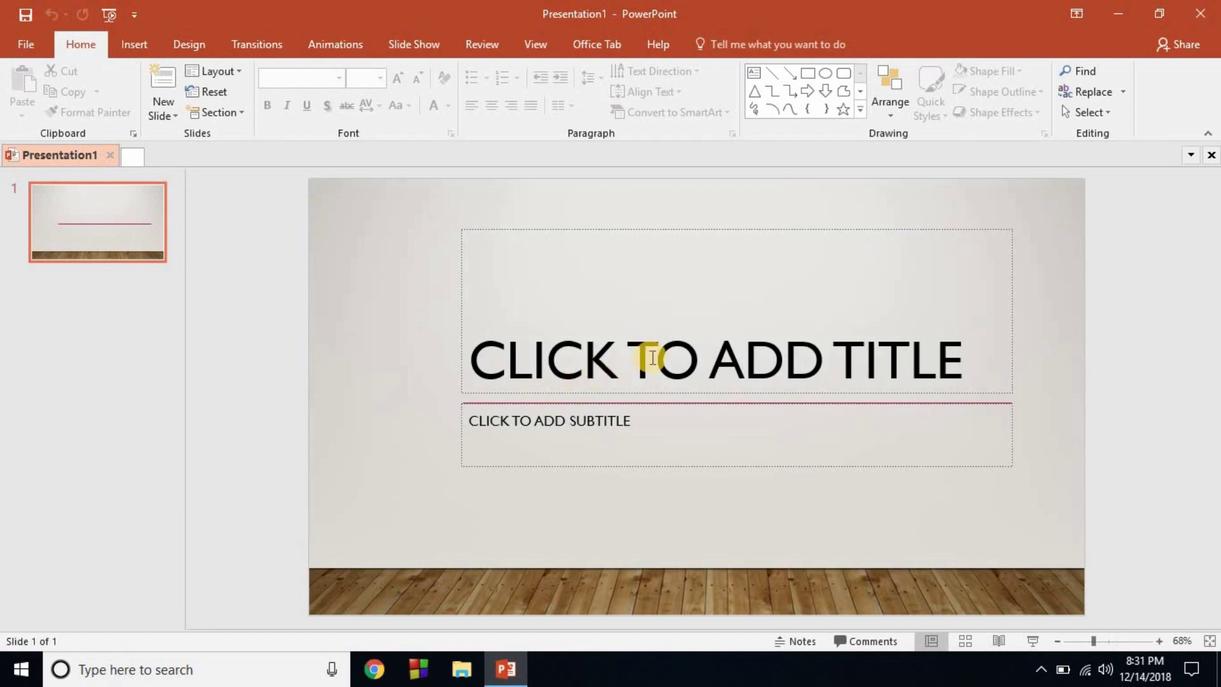
{"action": "left_click", "coordinate": [652, 357]}
- Enter TEJATECHVIEWS as the slide title and close the PowerPoint window
{"action": "type", "text": "TEJATE"}
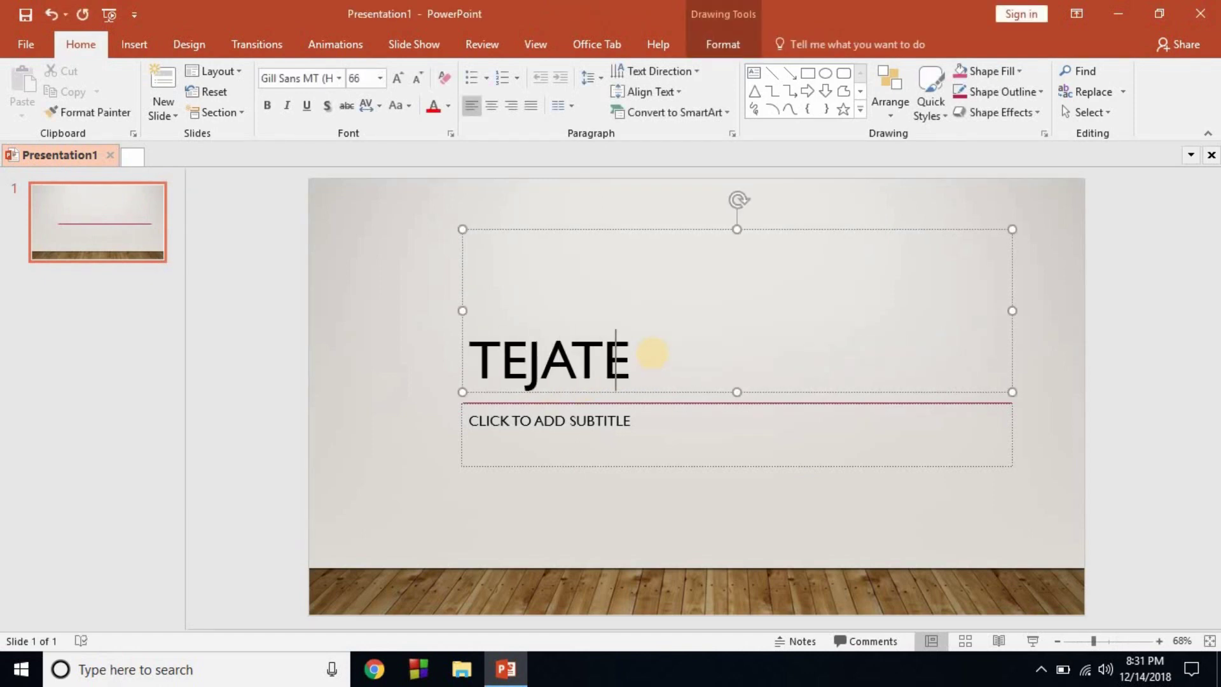
{"action": "type", "text": "CHVIEWS"}
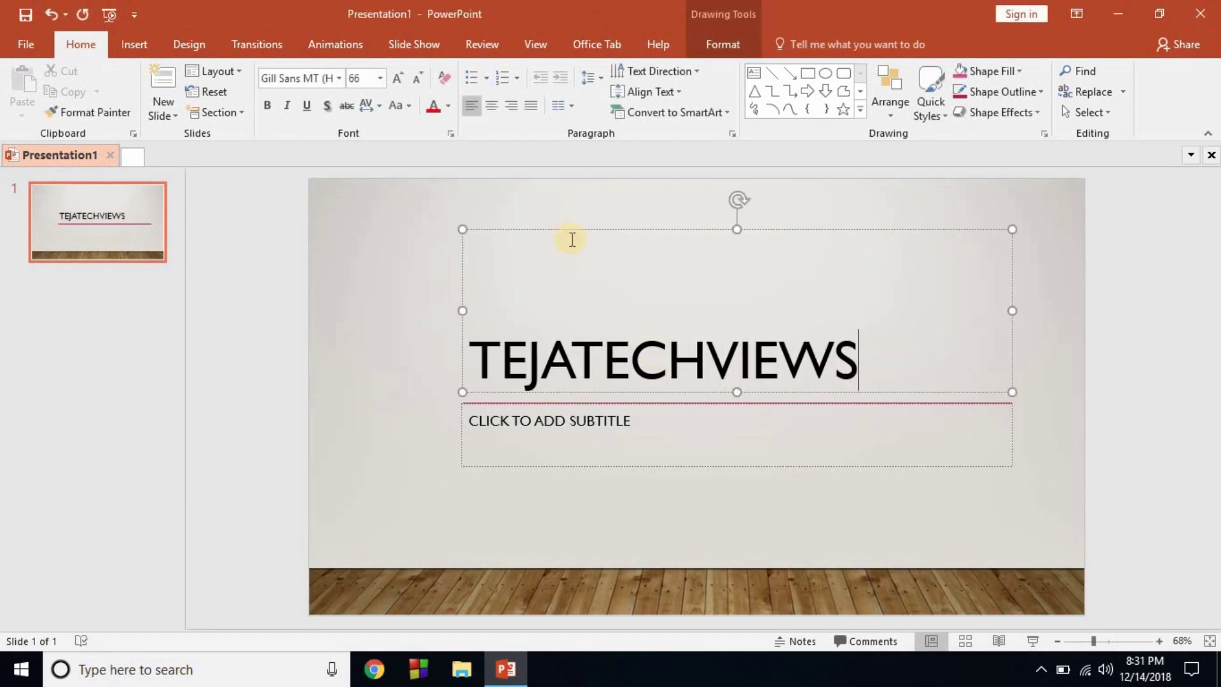
{"action": "left_click", "coordinate": [1193, 17]}
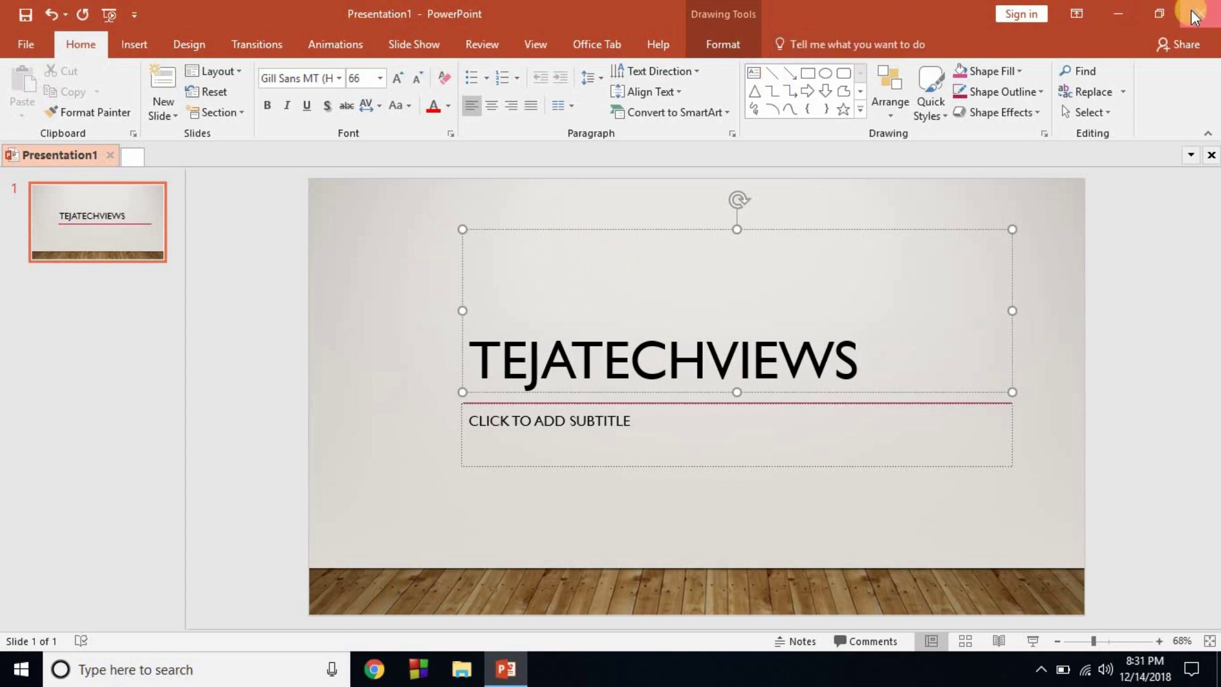